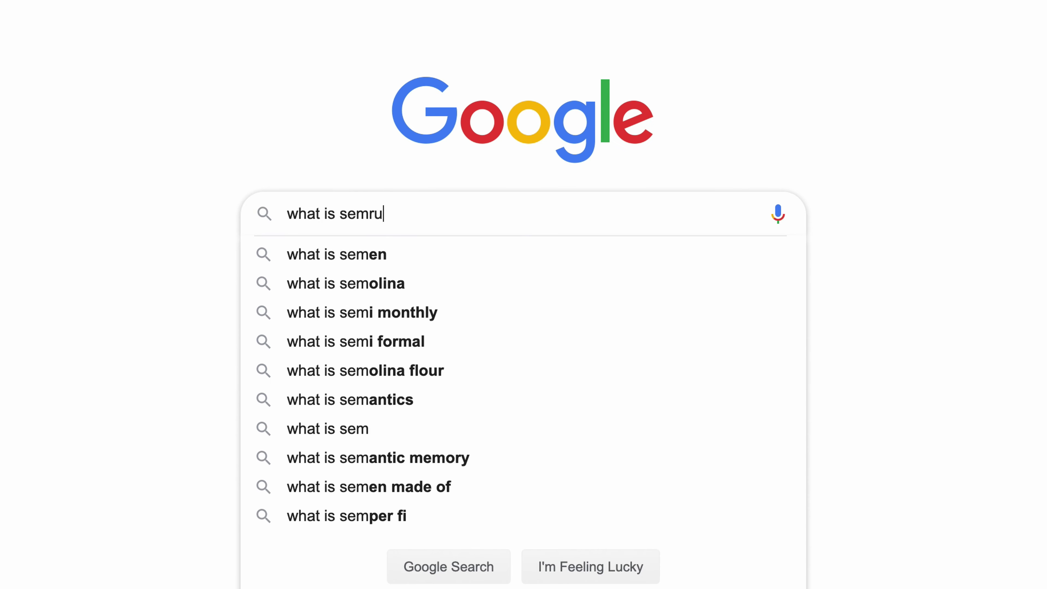
Step: Search for SEMrush and scroll down through its homepage
type("sh")
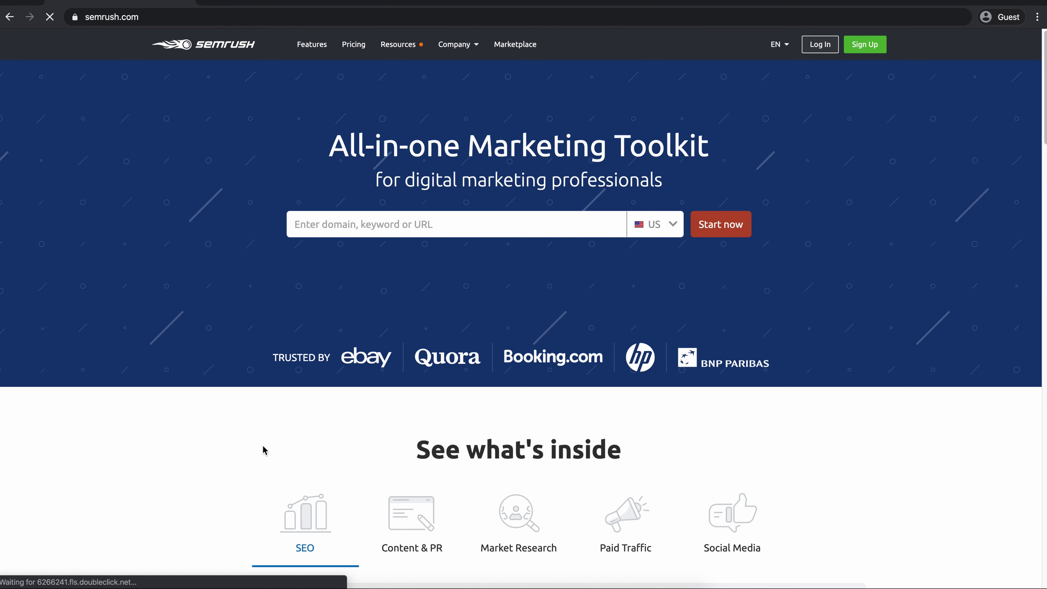
scroll(264, 450, "down", 15)
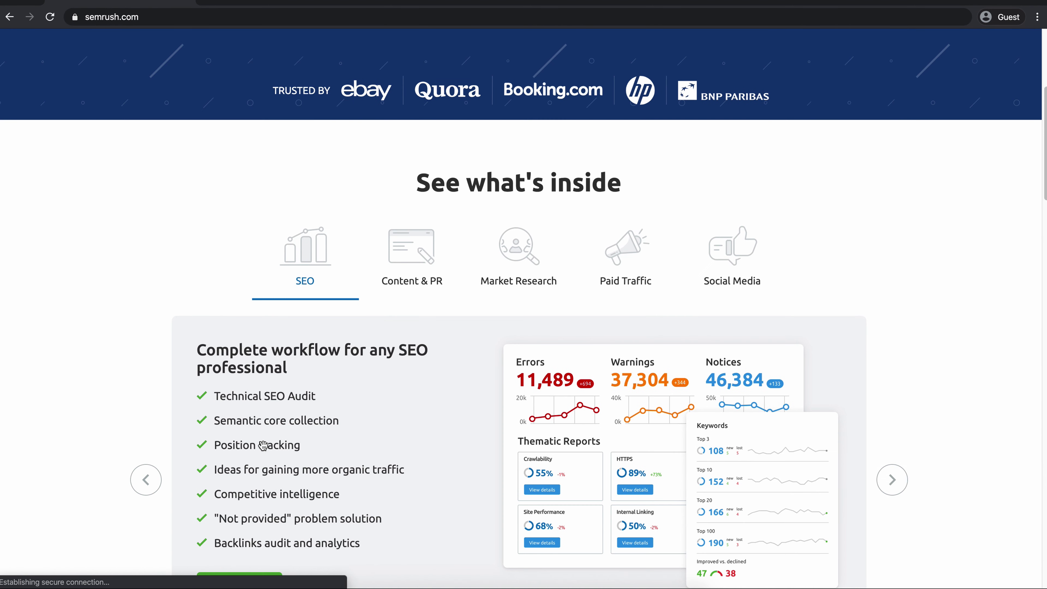
scroll(264, 450, "down", 15)
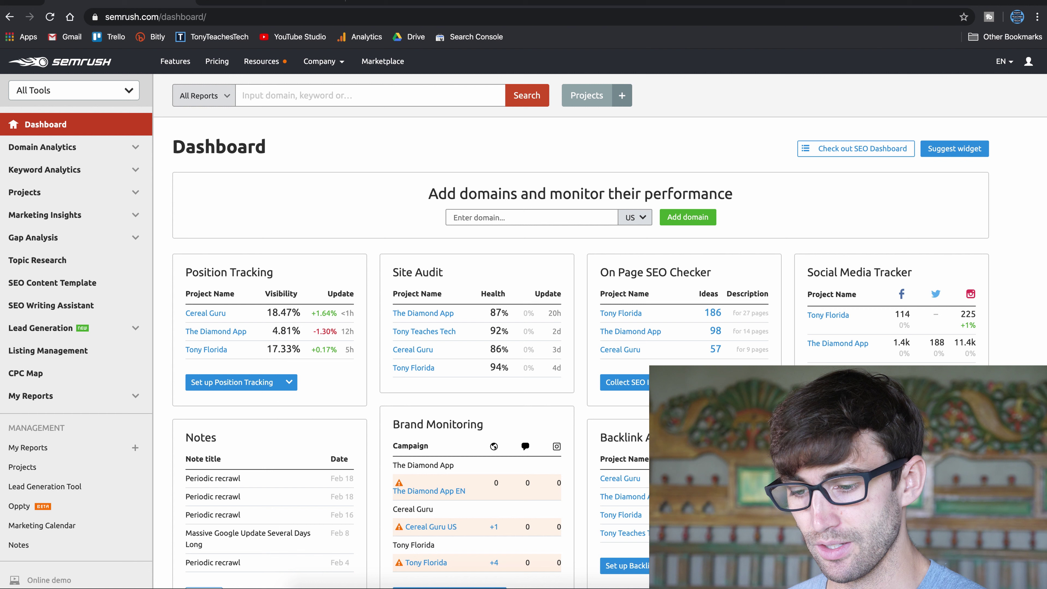
Step: Search for the keyword 'cereal' and scroll through its Keyword Overview results
left_click(374, 94)
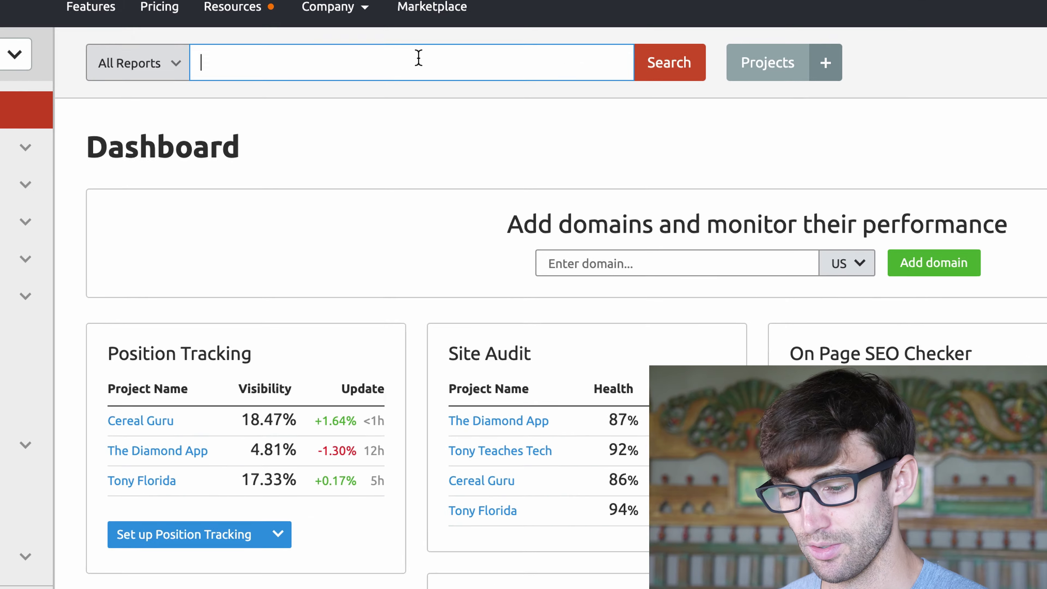
type("cereal")
key("Return")
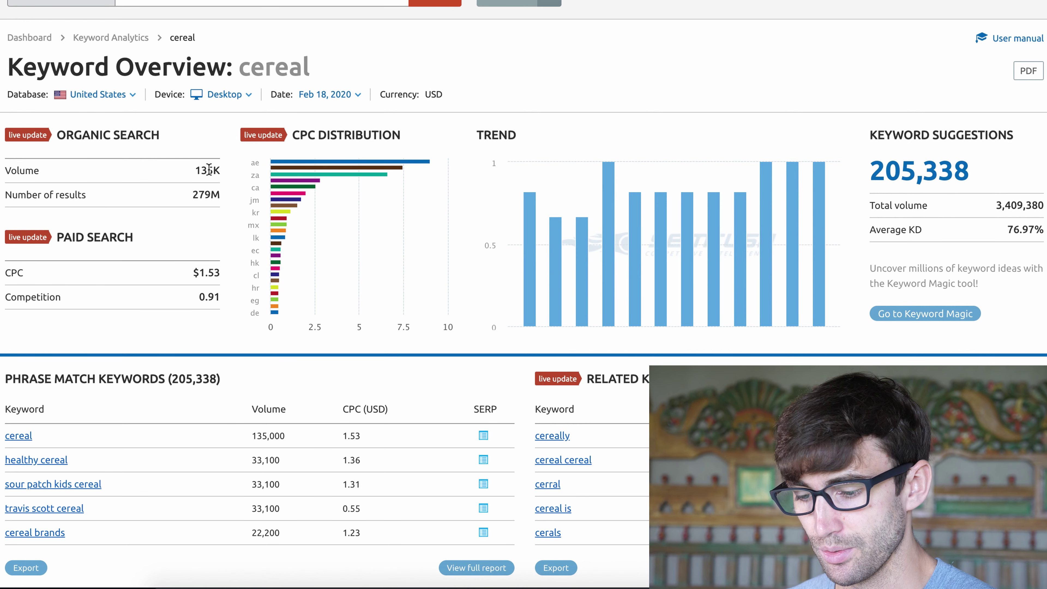
scroll(209, 169, "down", 4)
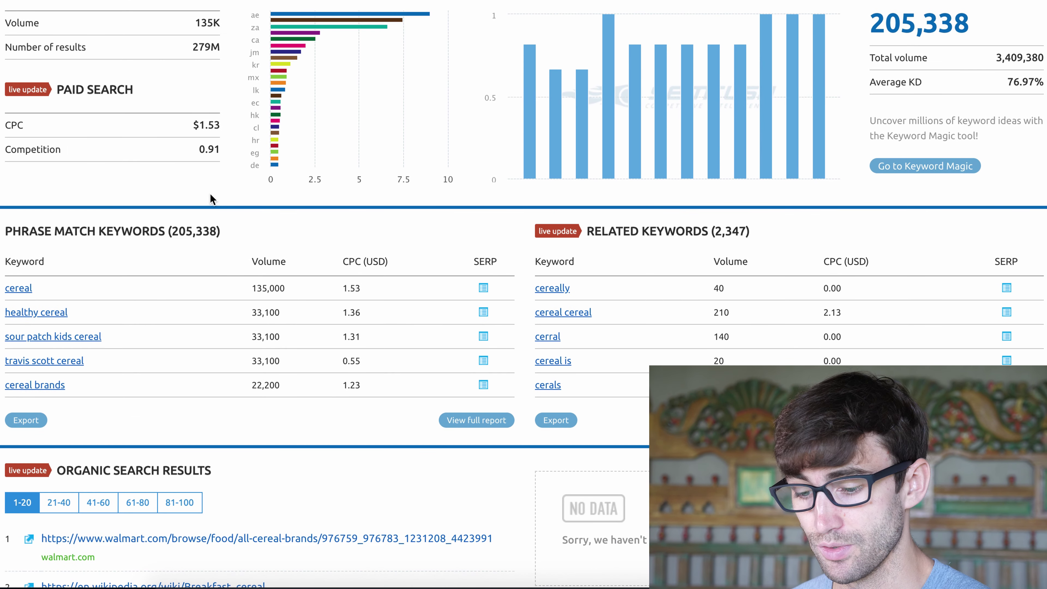
scroll(210, 194, "down", 1)
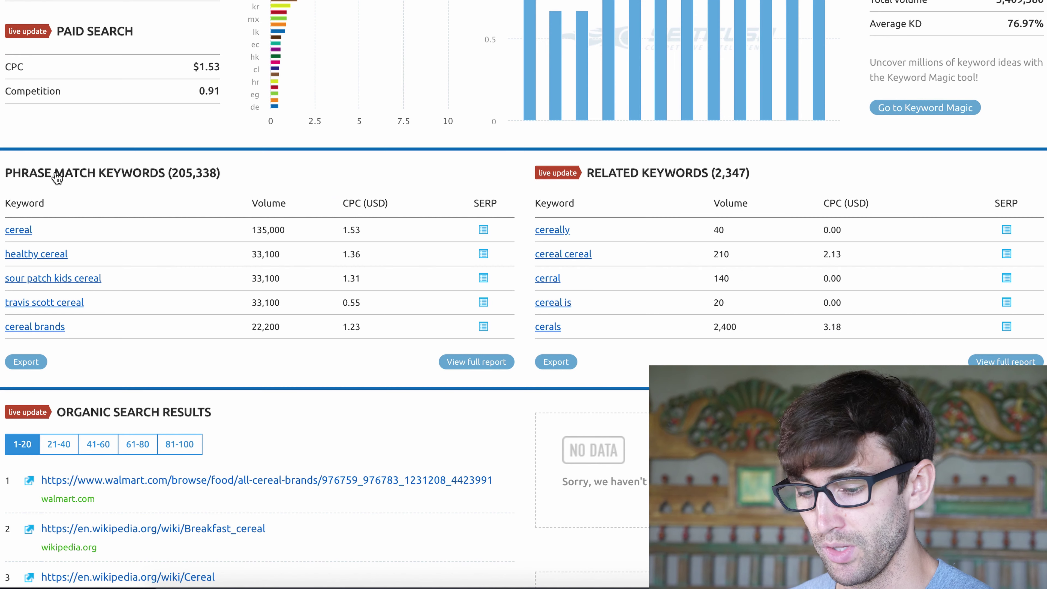
left_click(497, 370)
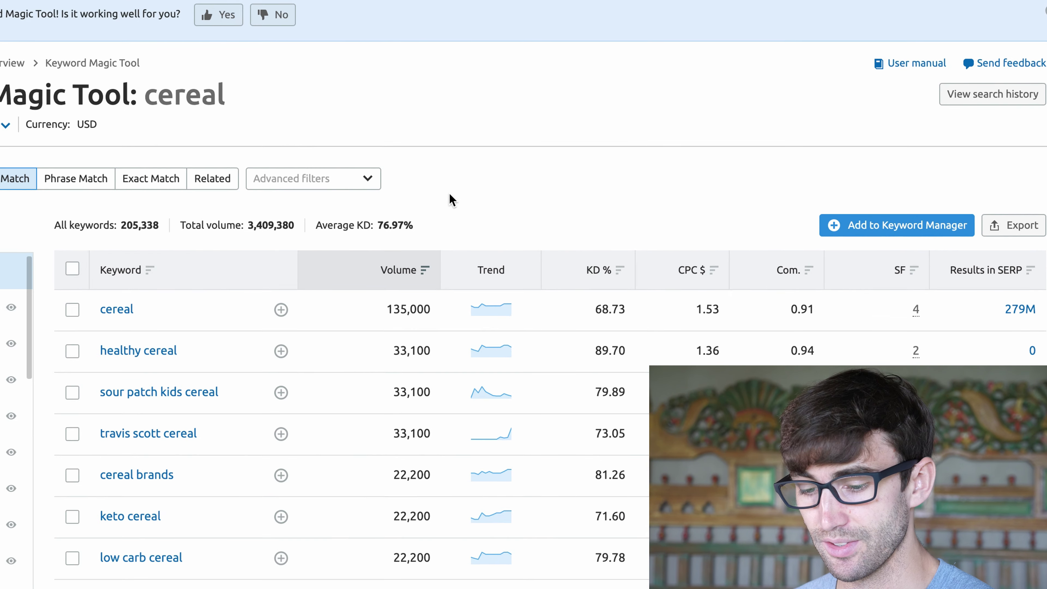
scroll(420, 198, "down", 2)
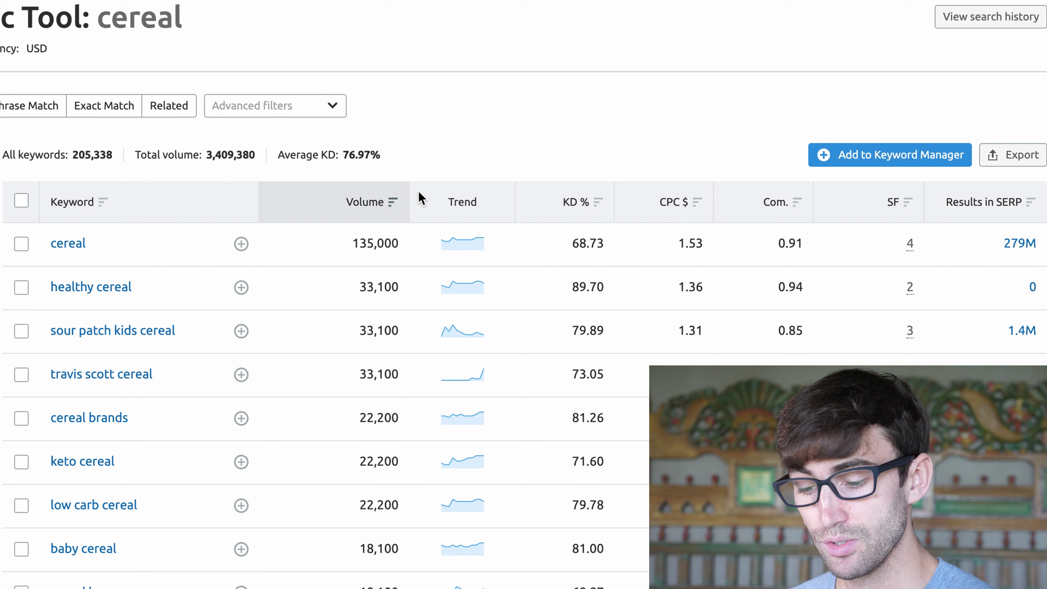
scroll(420, 197, "down", 5)
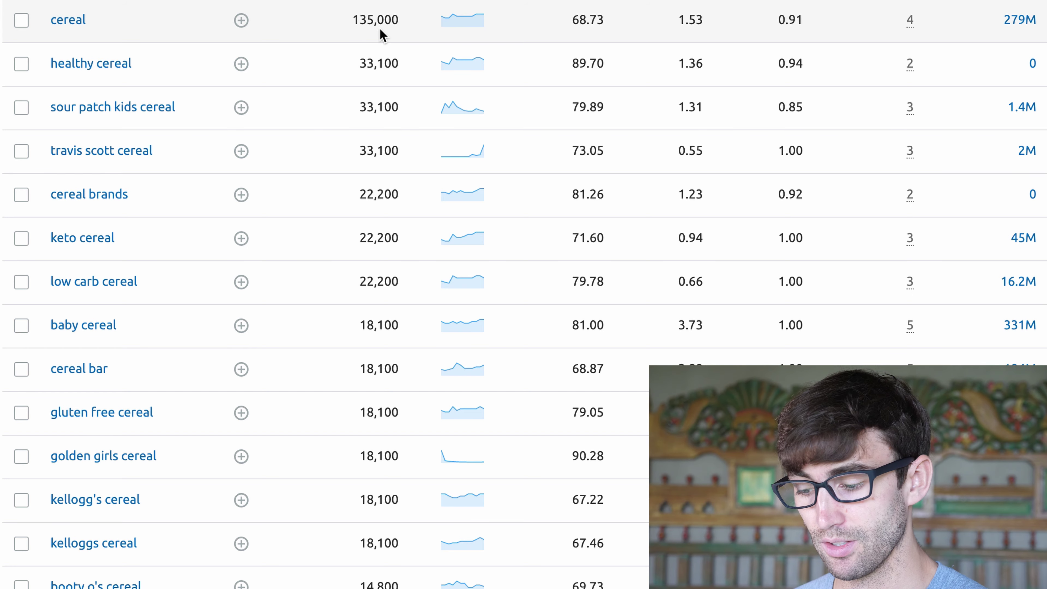
scroll(382, 35, "up", 2)
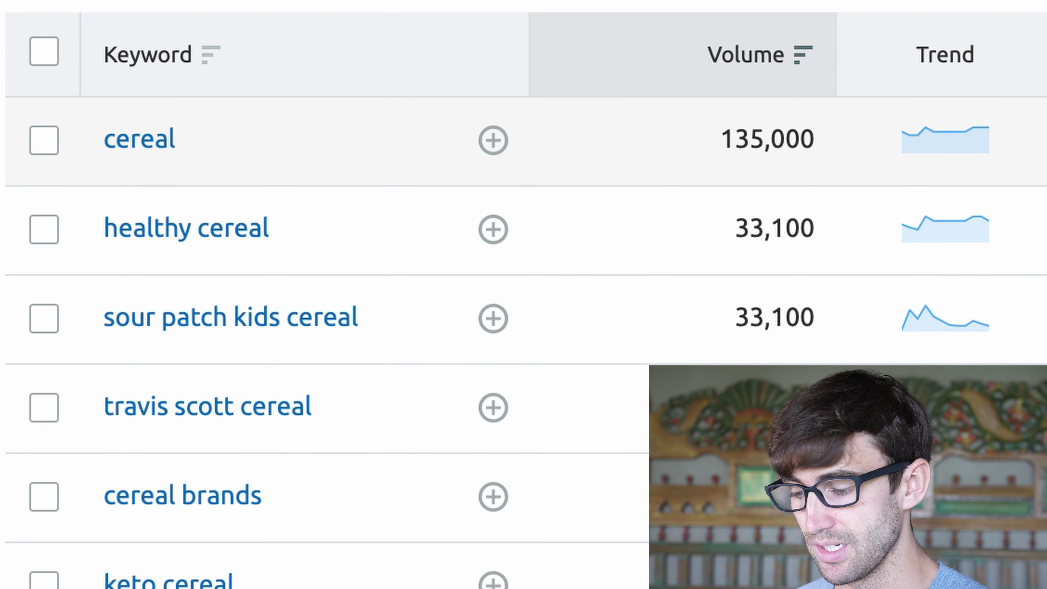
scroll(523, 294, "down", 2)
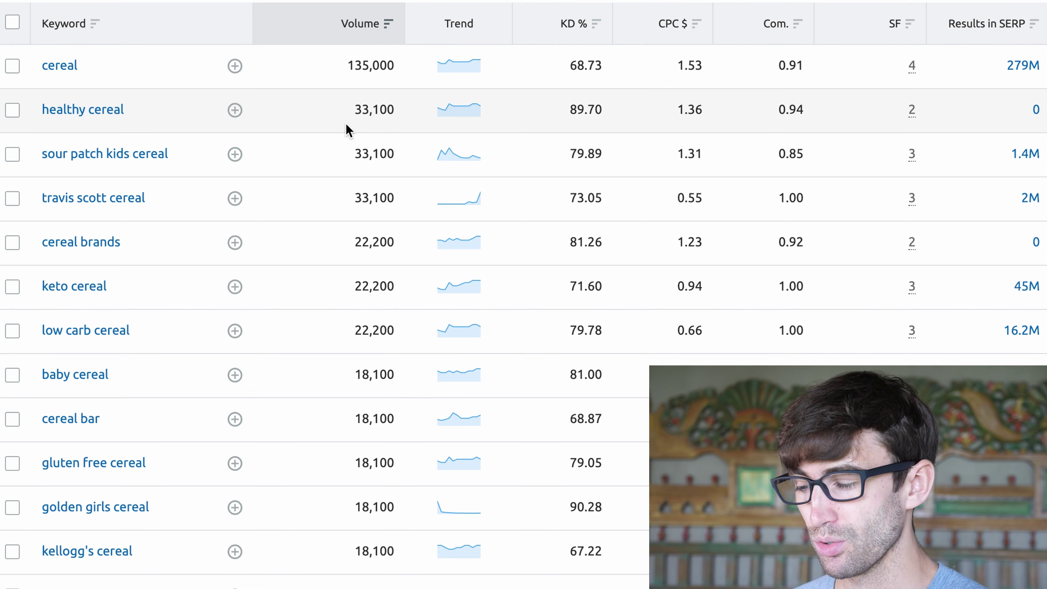
scroll(446, 181, "down", 10)
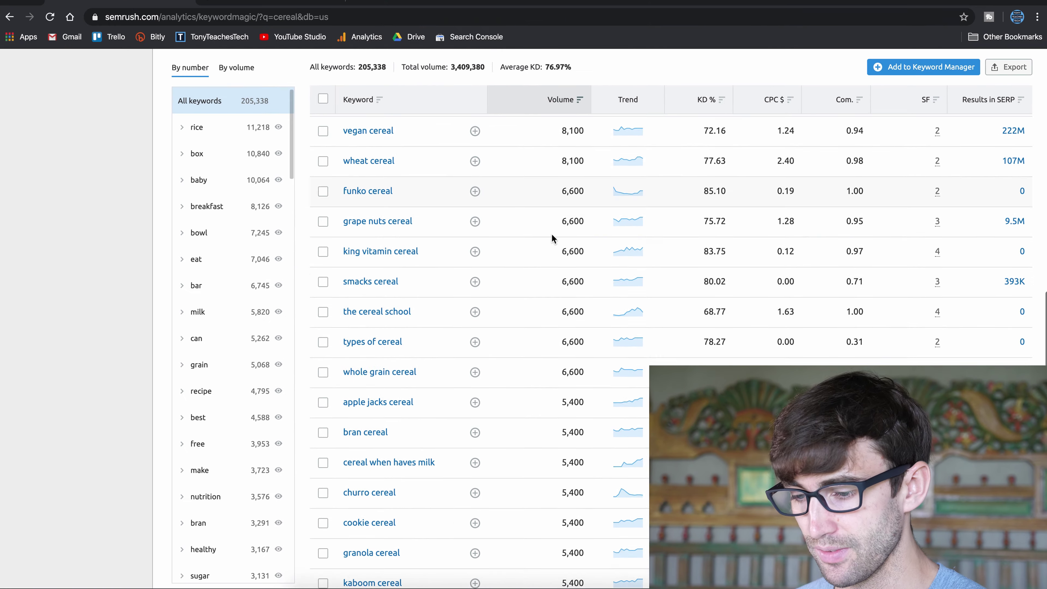
scroll(551, 234, "down", 10)
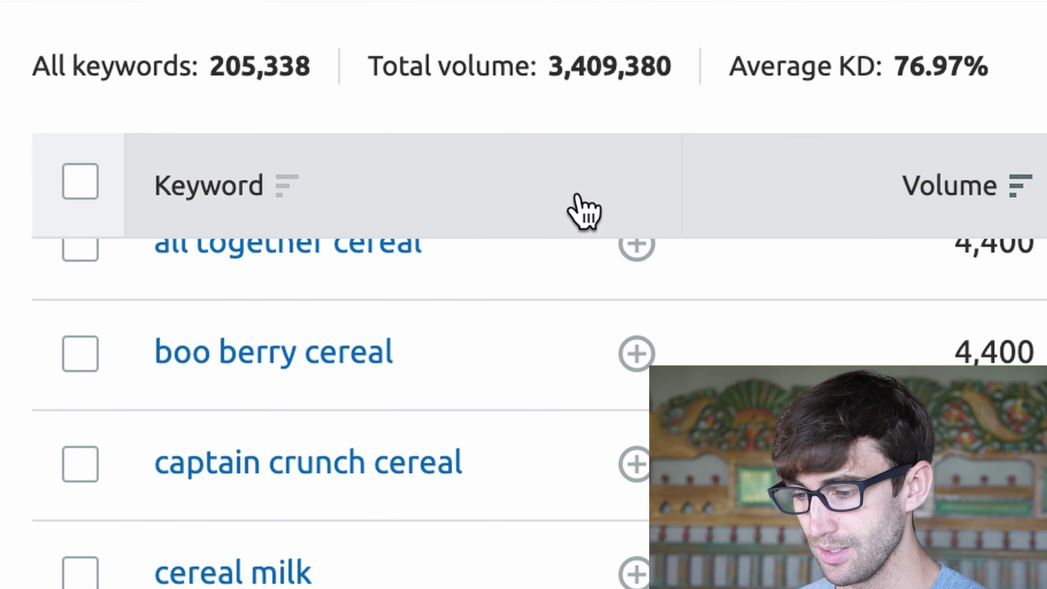
scroll(577, 197, "up", 20)
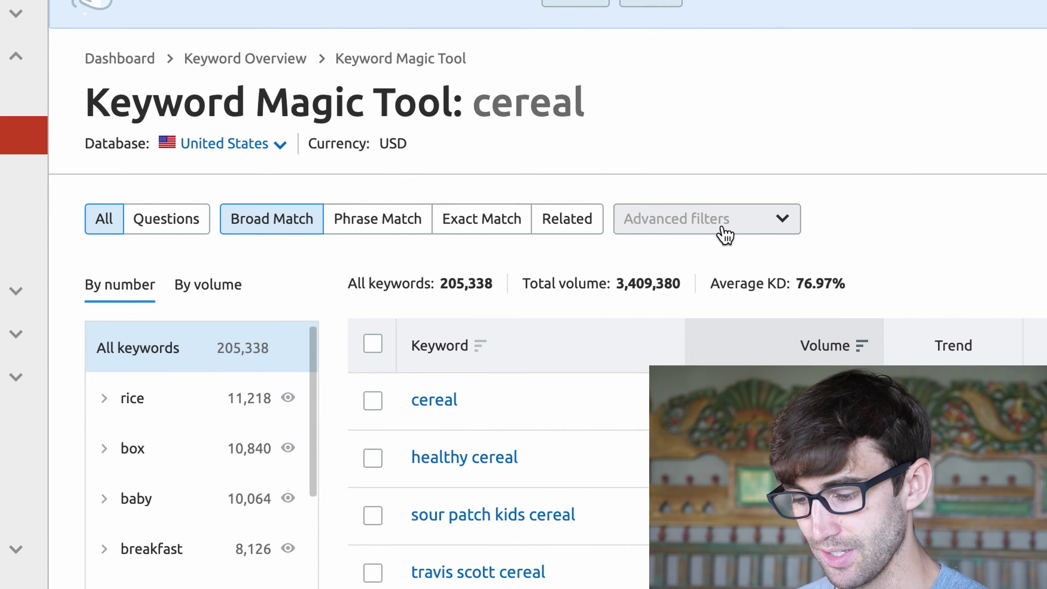
Step: Open Advanced filters and enter 500000 as the Results in SERP upper limit
left_click(508, 259)
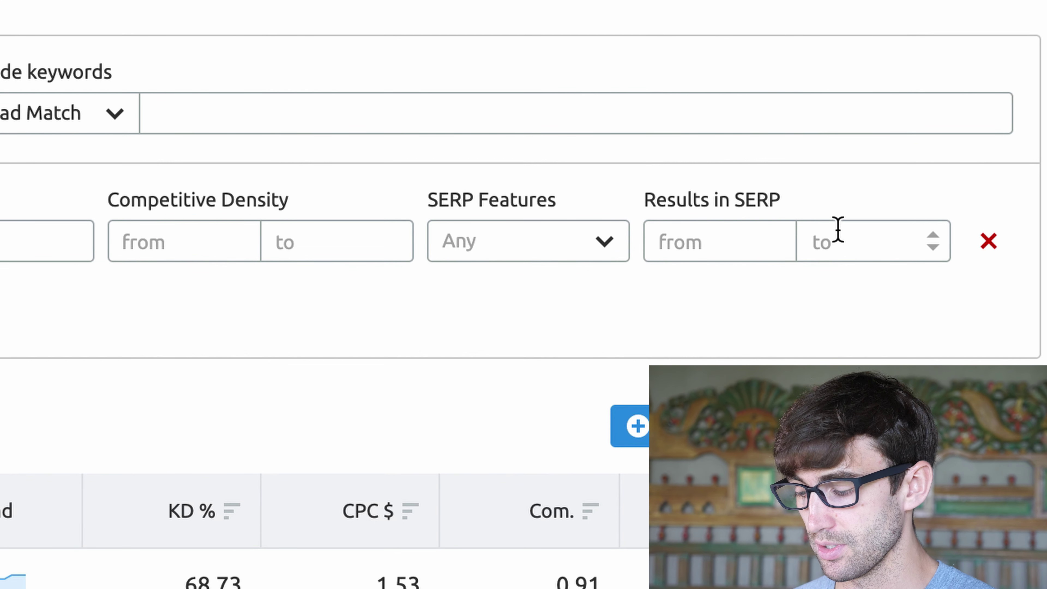
left_click(838, 229)
type("500")
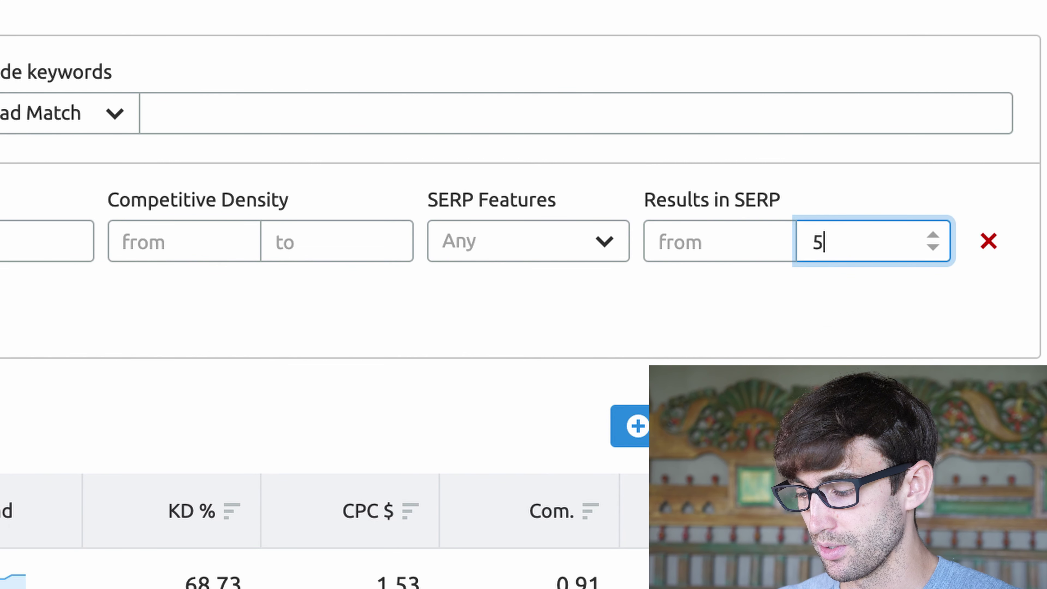
type("000")
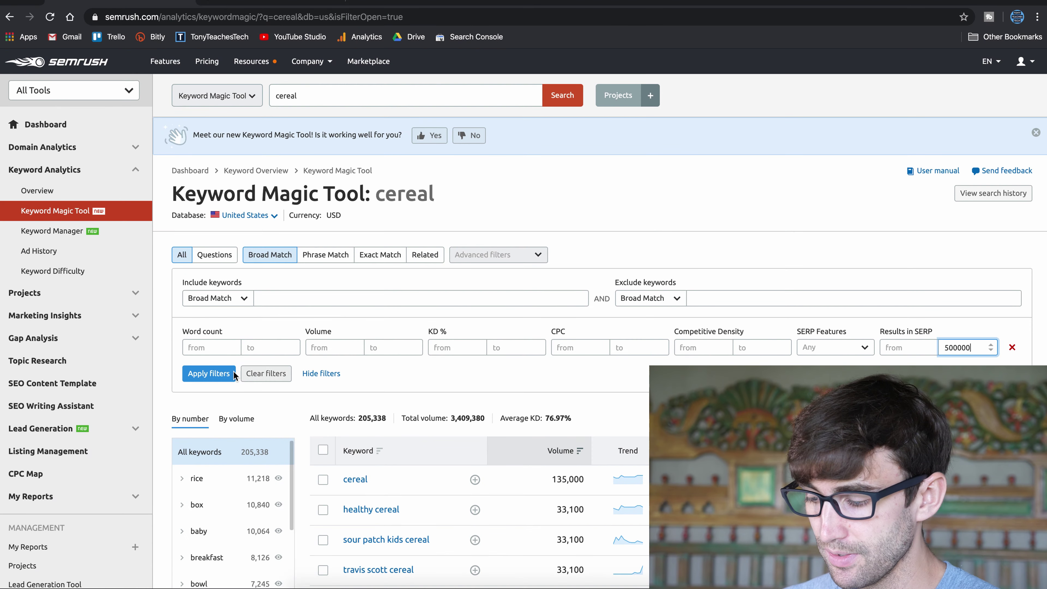
left_click(219, 373)
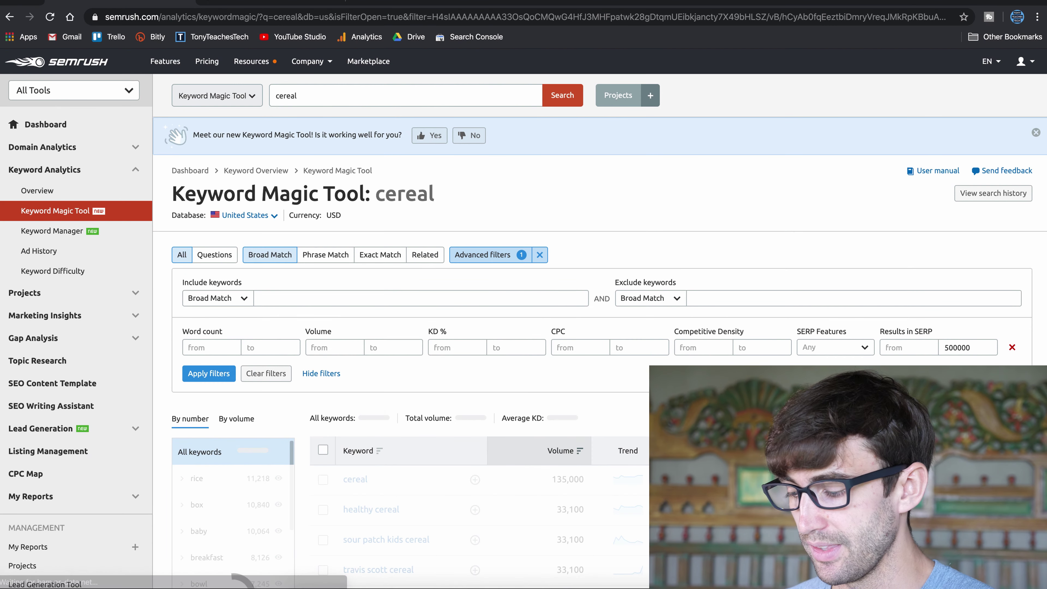
scroll(749, 355, "down", 3)
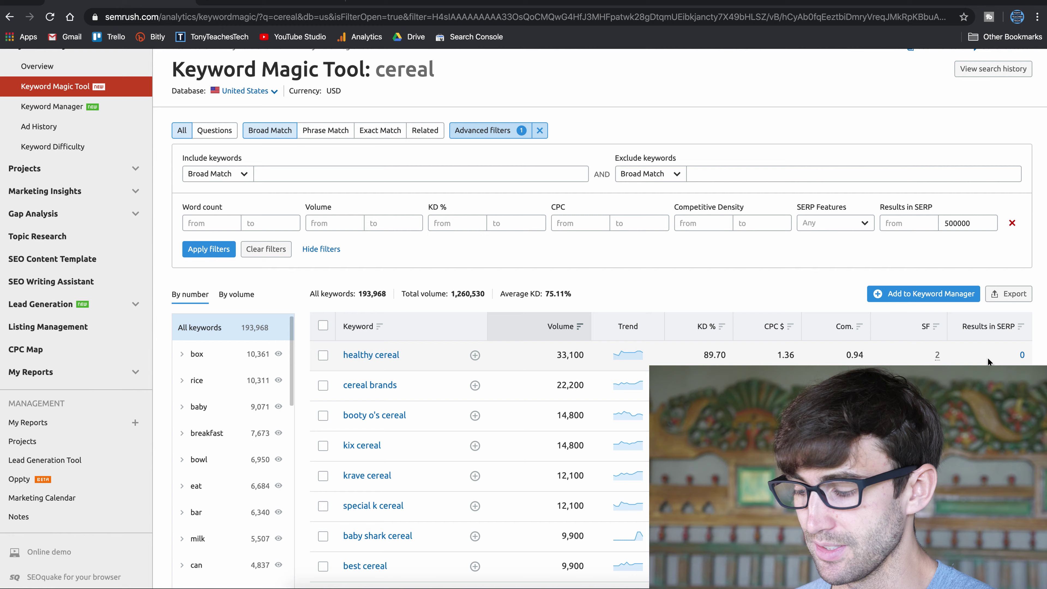
scroll(987, 361, "down", 1)
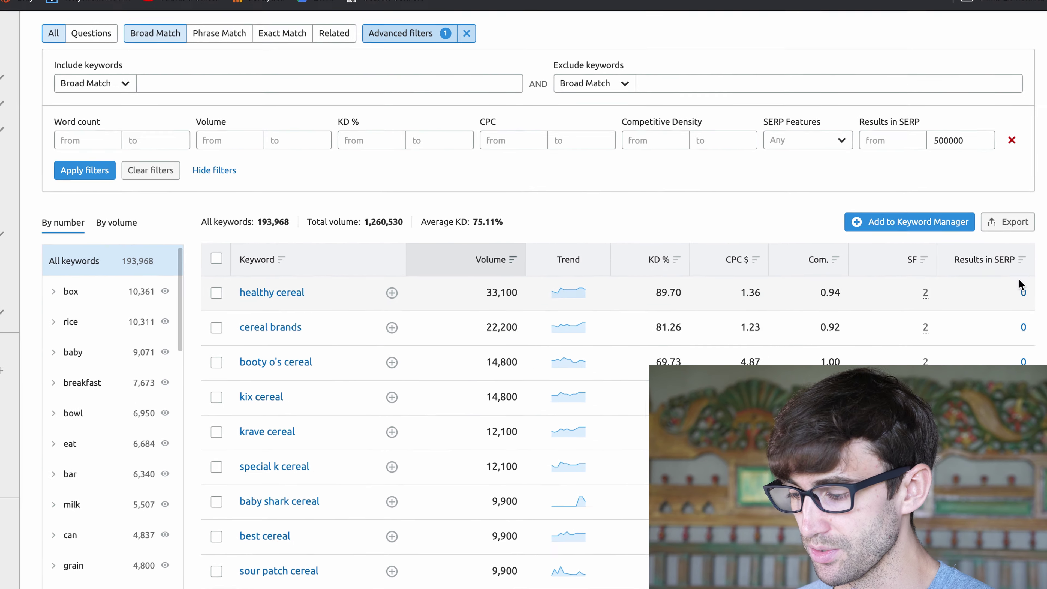
scroll(1018, 329, "down", 15)
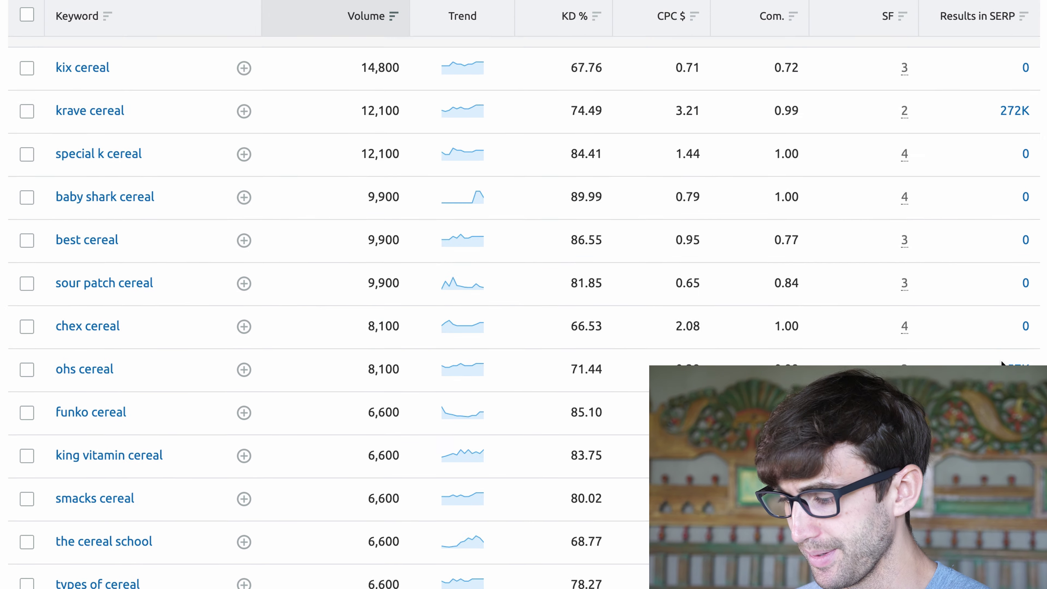
scroll(1003, 363, "down", 15)
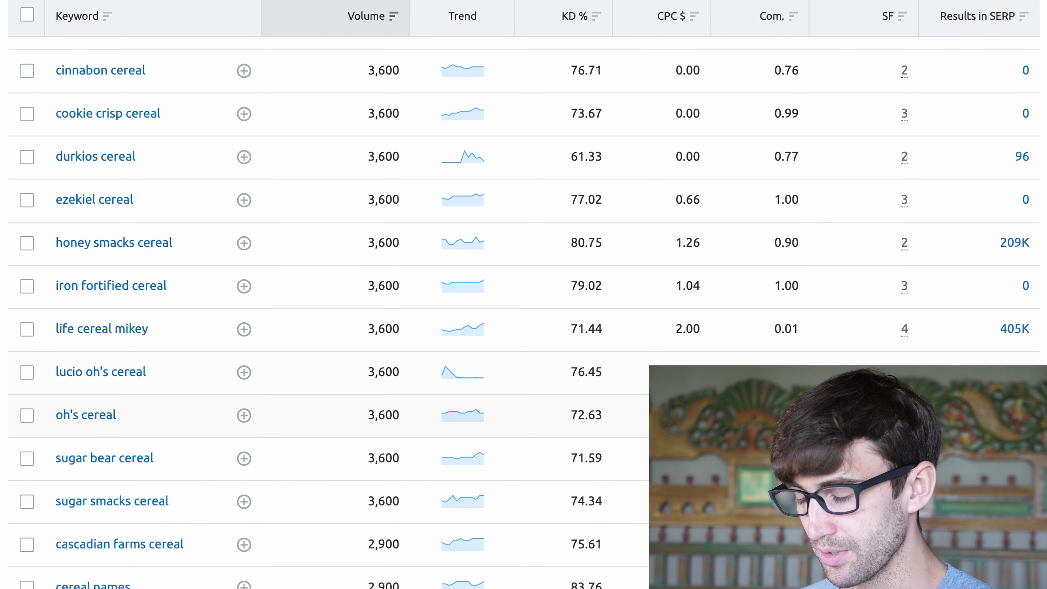
scroll(952, 313, "up", 20)
Step: Apply a 1000–500000 Results in SERP range and select the minimum Volume field
left_click(861, 263)
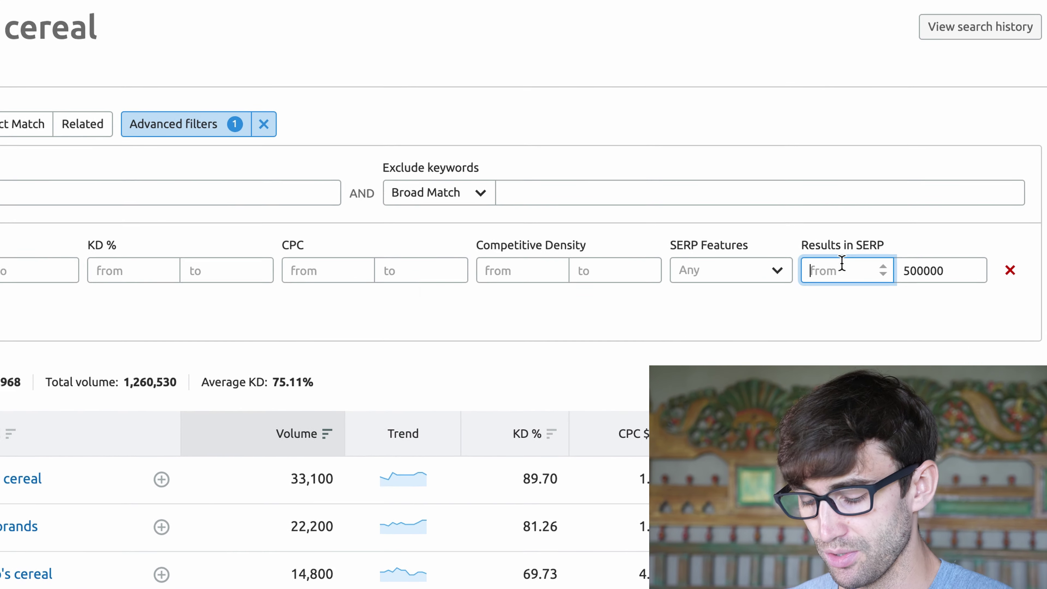
type("1000")
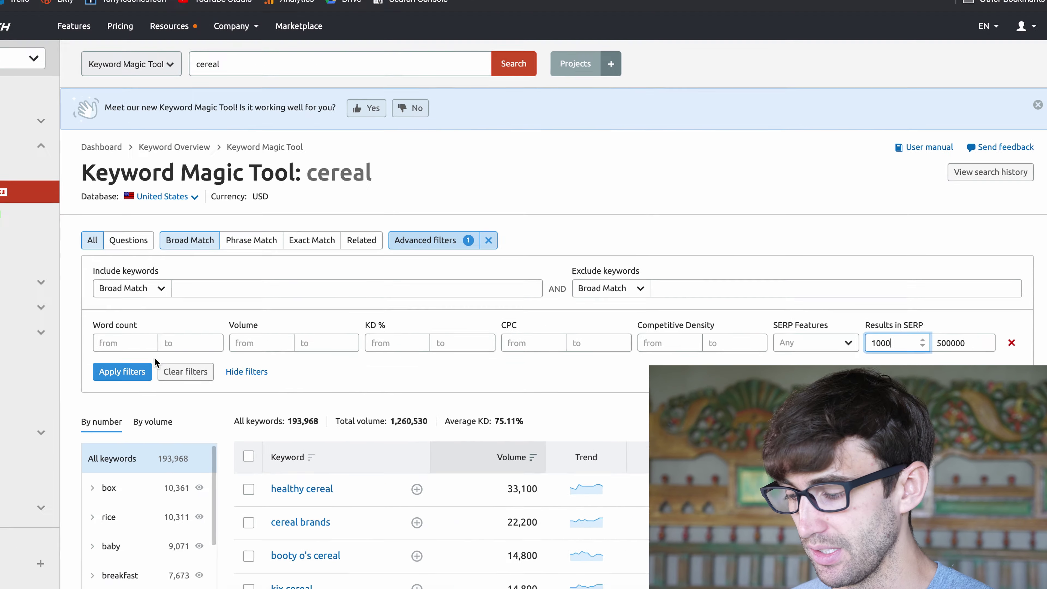
left_click(216, 374)
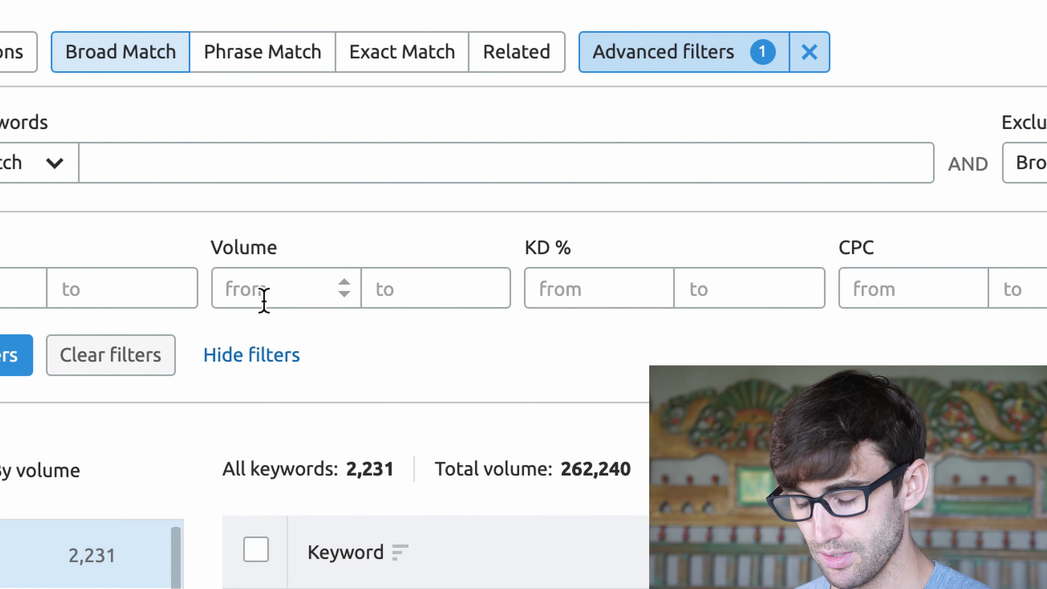
left_click(272, 297)
Step: Apply the minimum Volume filter and scroll through the 342 remaining cereal keywords
type("100")
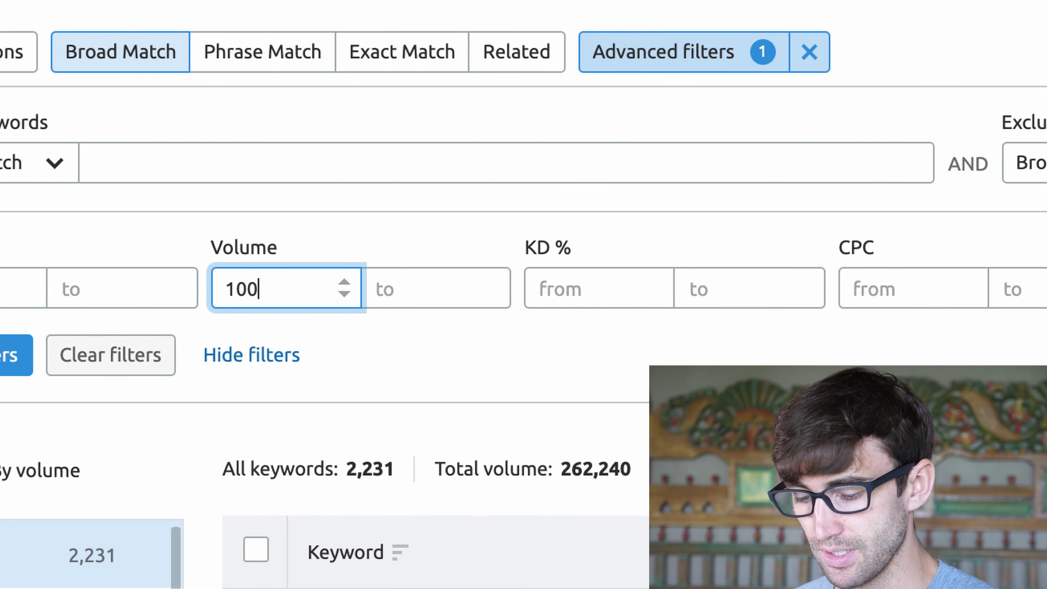
left_click(16, 354)
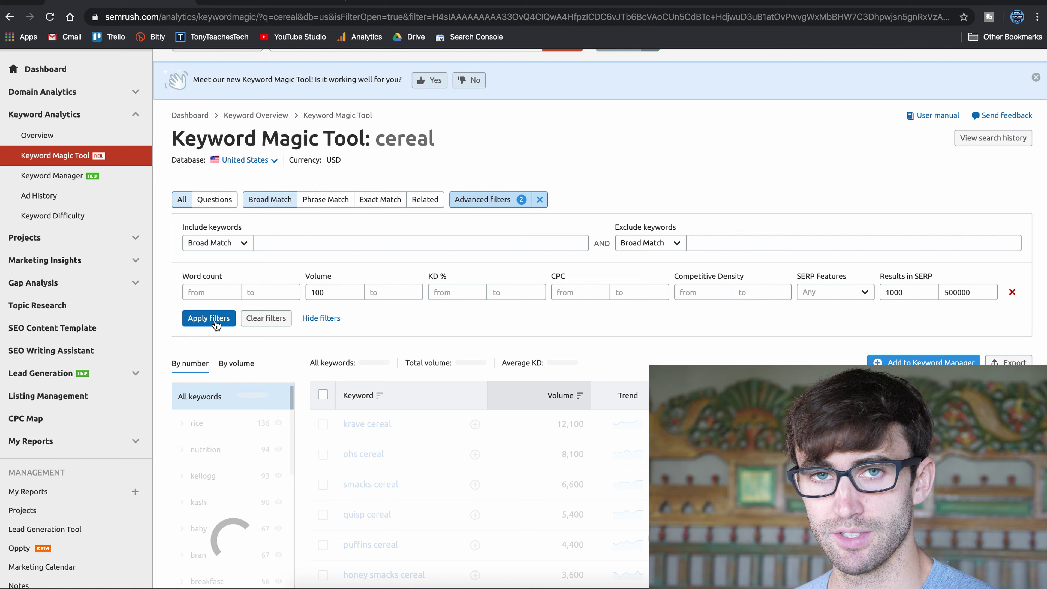
scroll(216, 320, "up", 2)
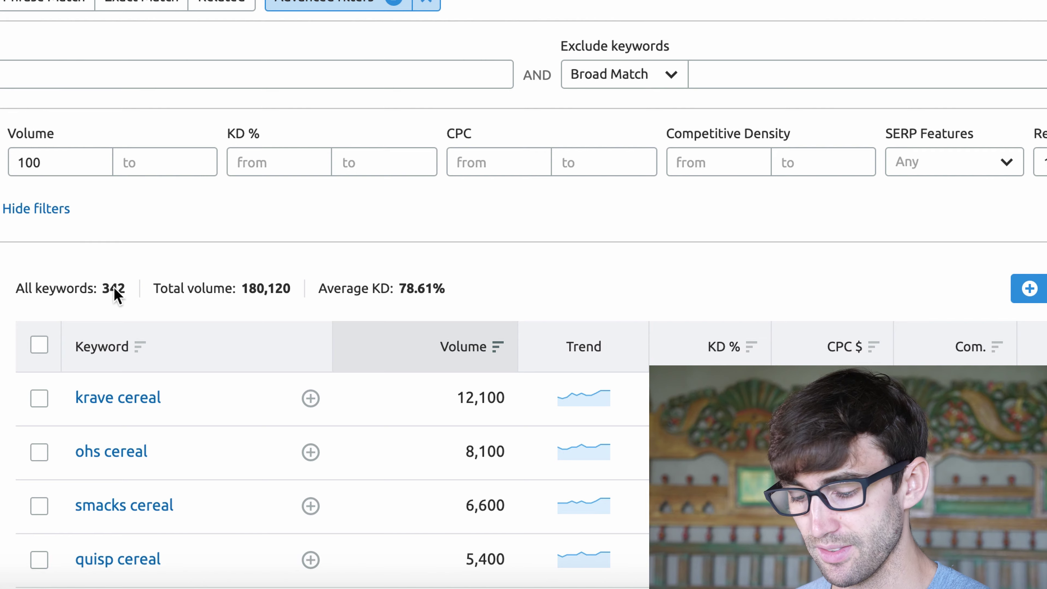
scroll(114, 293, "down", 10)
scroll(118, 296, "down", 3)
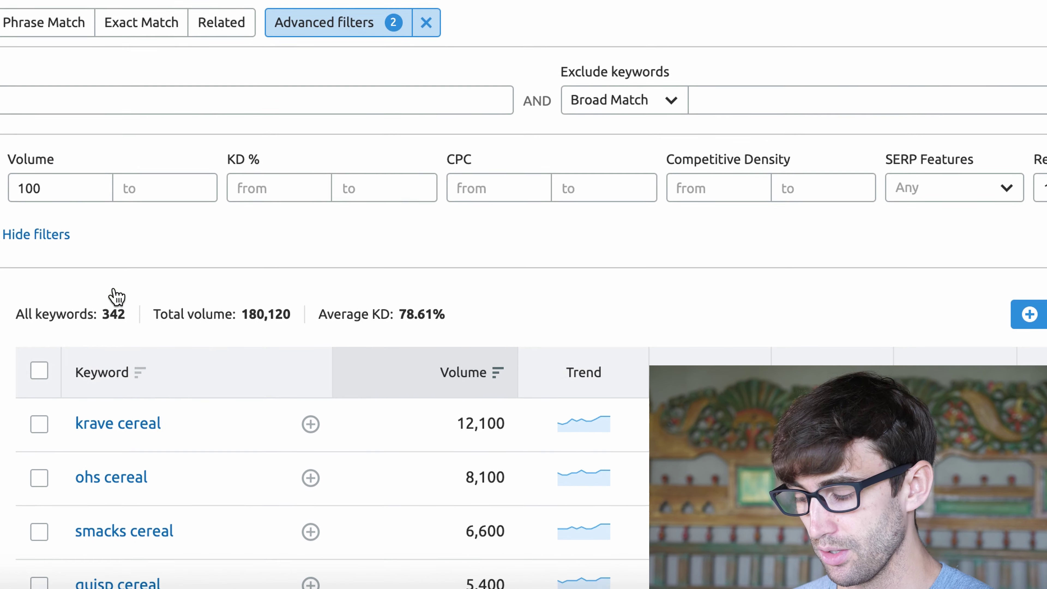
scroll(117, 296, "down", 4)
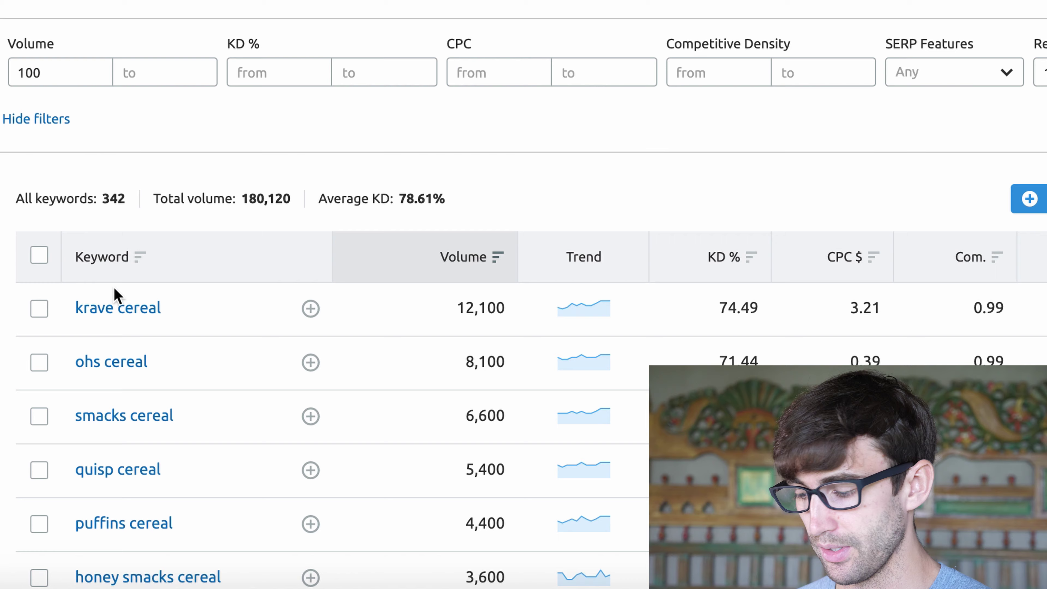
scroll(116, 295, "down", 3)
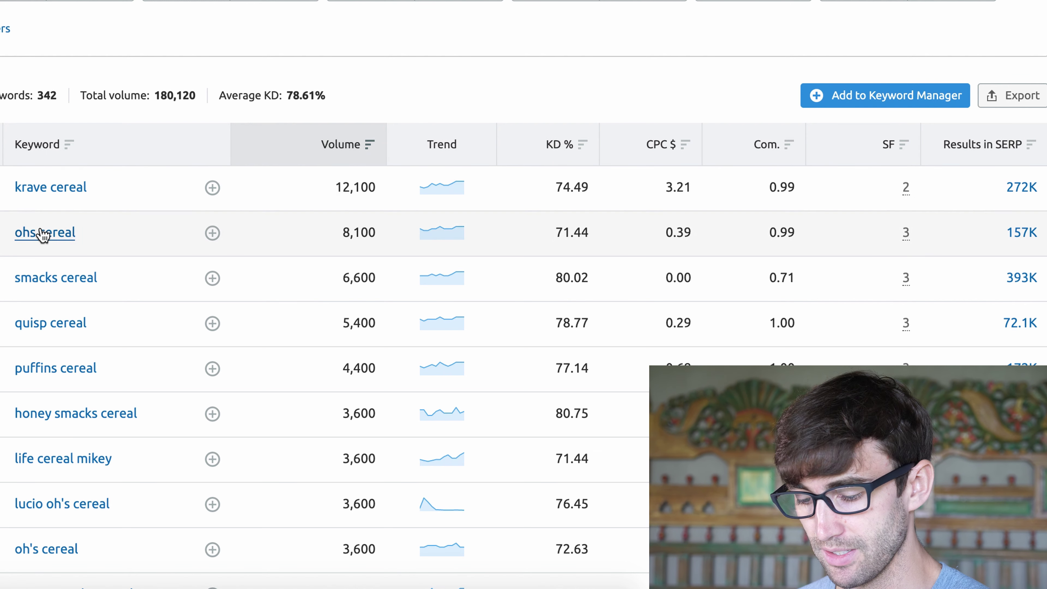
scroll(60, 279, "down", 5)
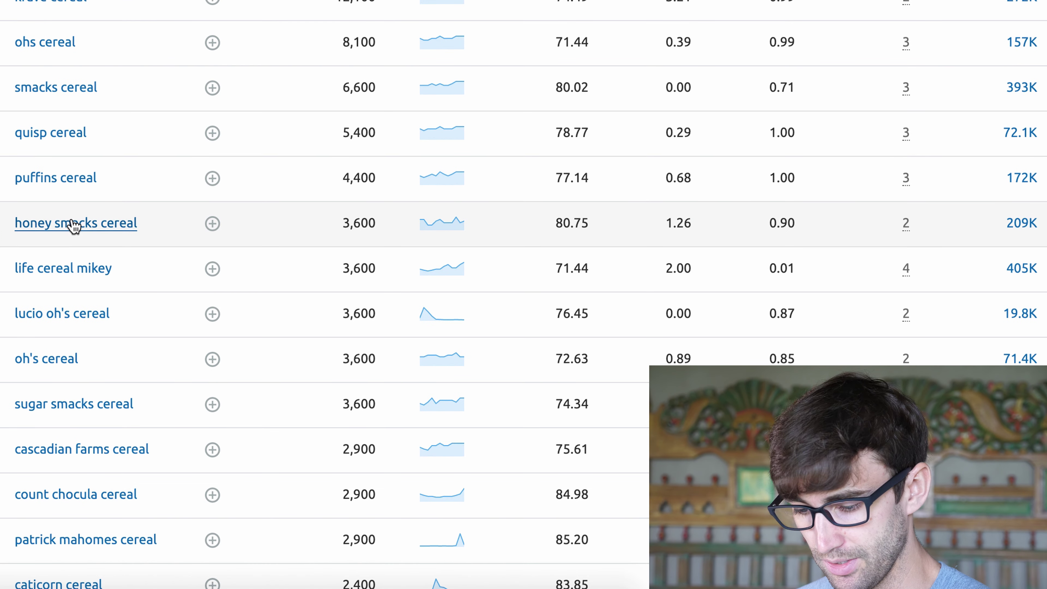
scroll(78, 297, "down", 3)
scroll(77, 300, "down", 1)
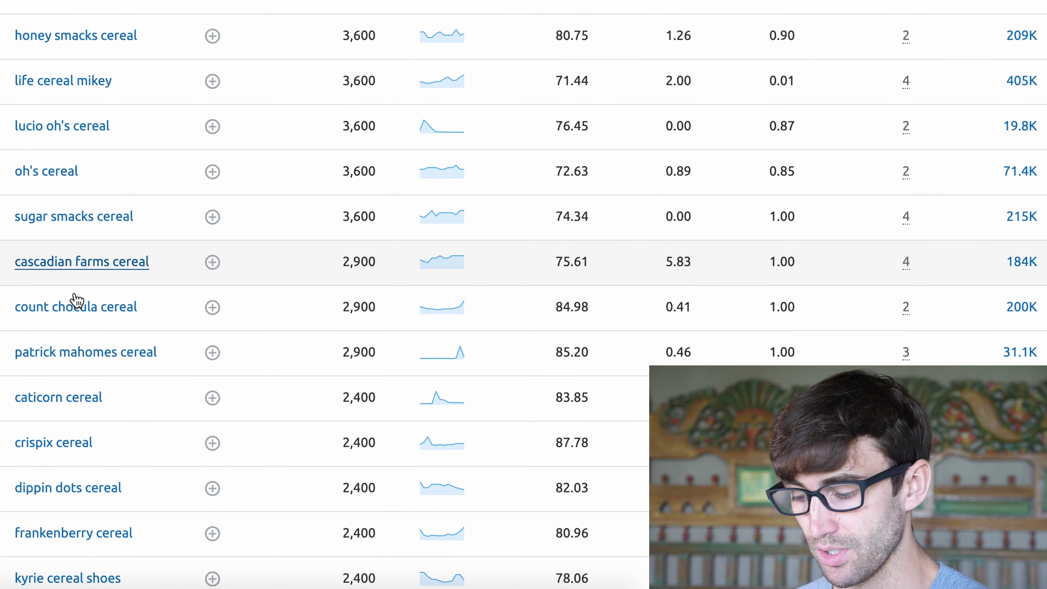
scroll(77, 300, "down", 2)
scroll(76, 300, "up", 6)
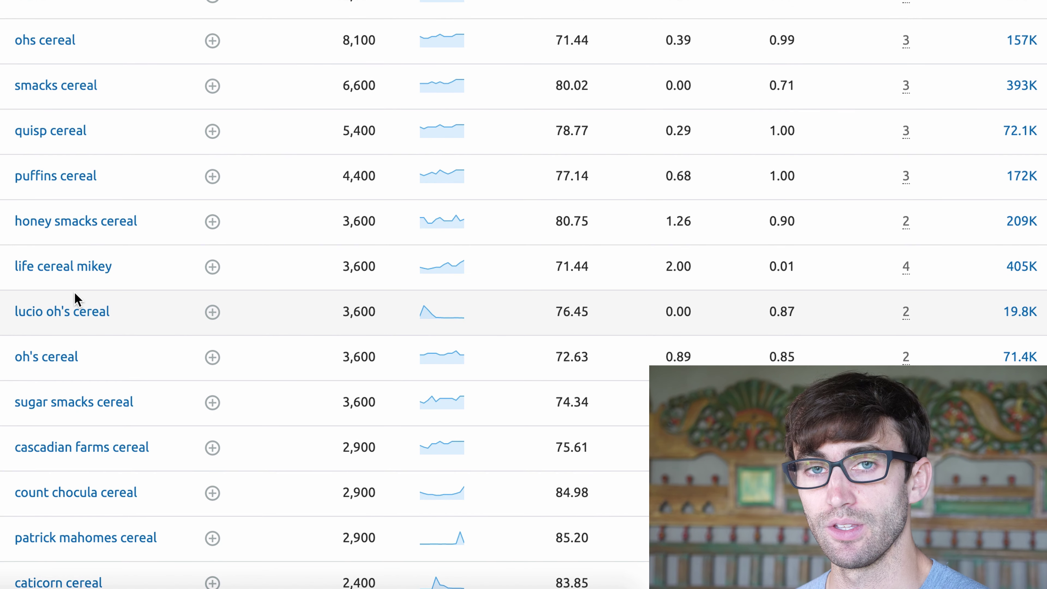
scroll(75, 292, "up", 7)
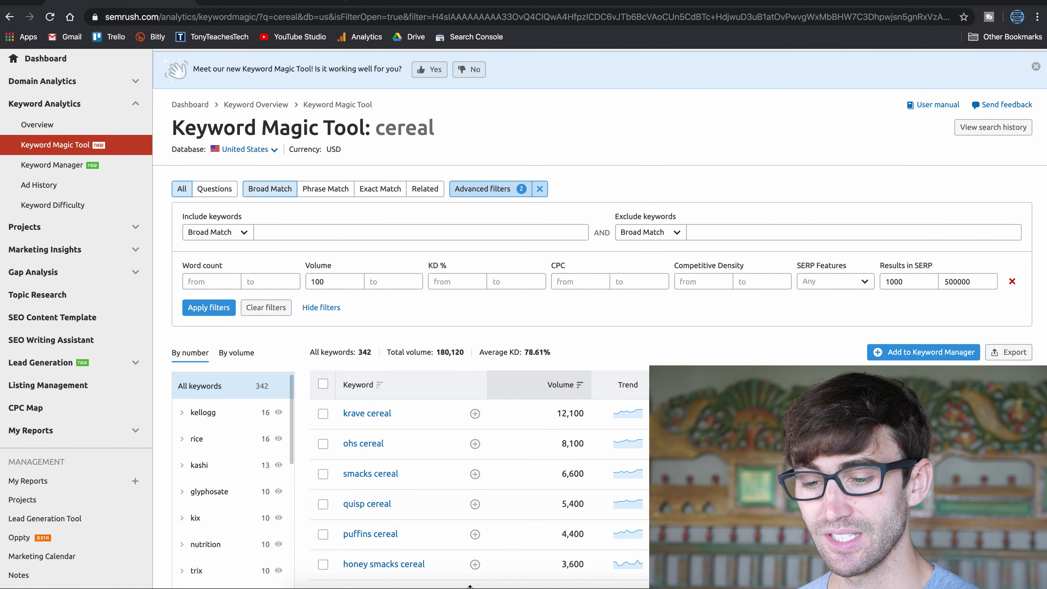
scroll(470, 577, "up", 2)
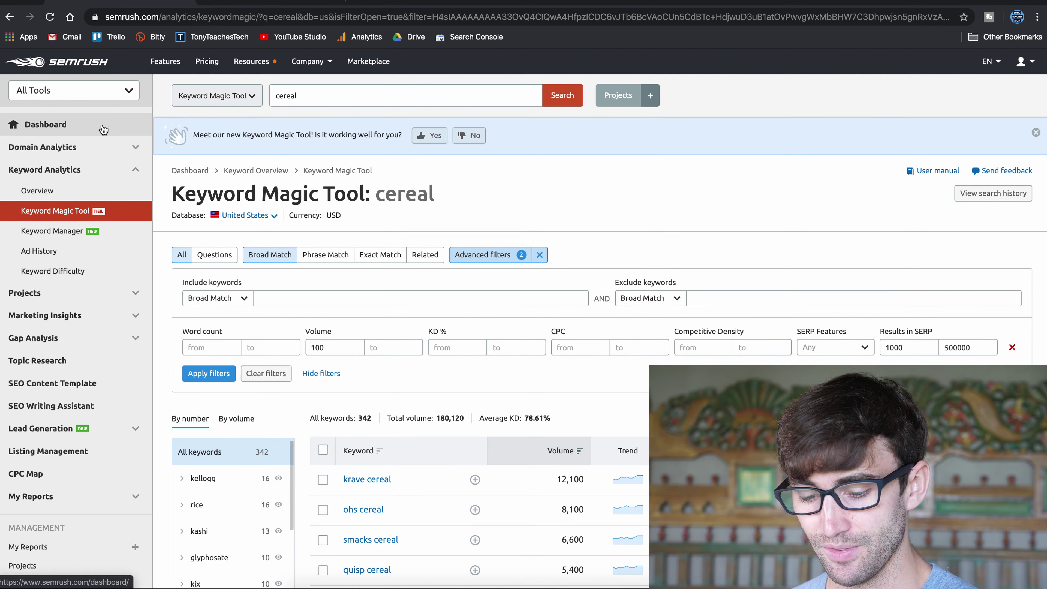